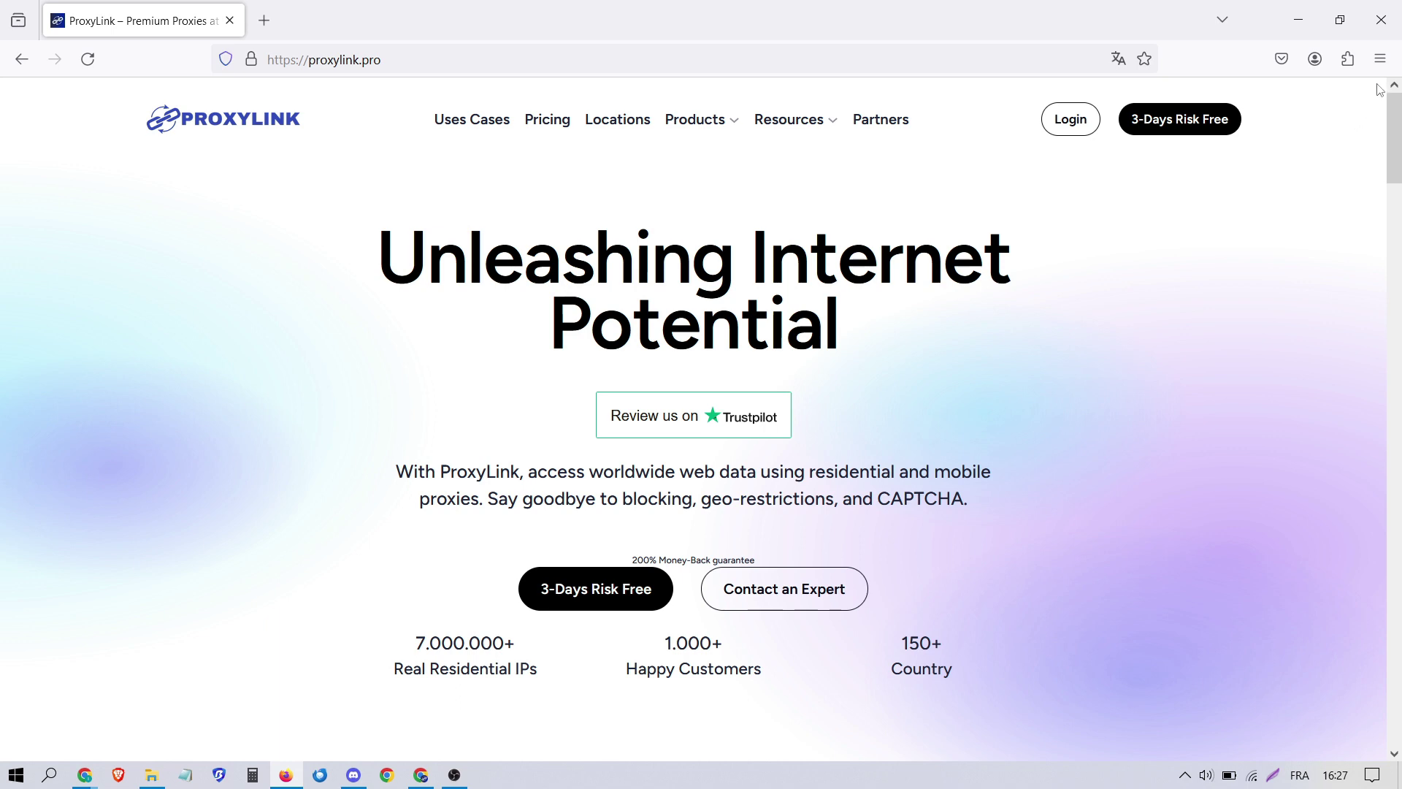
Step: Open Firefox Settings from the main browser menu
left_click(1380, 60)
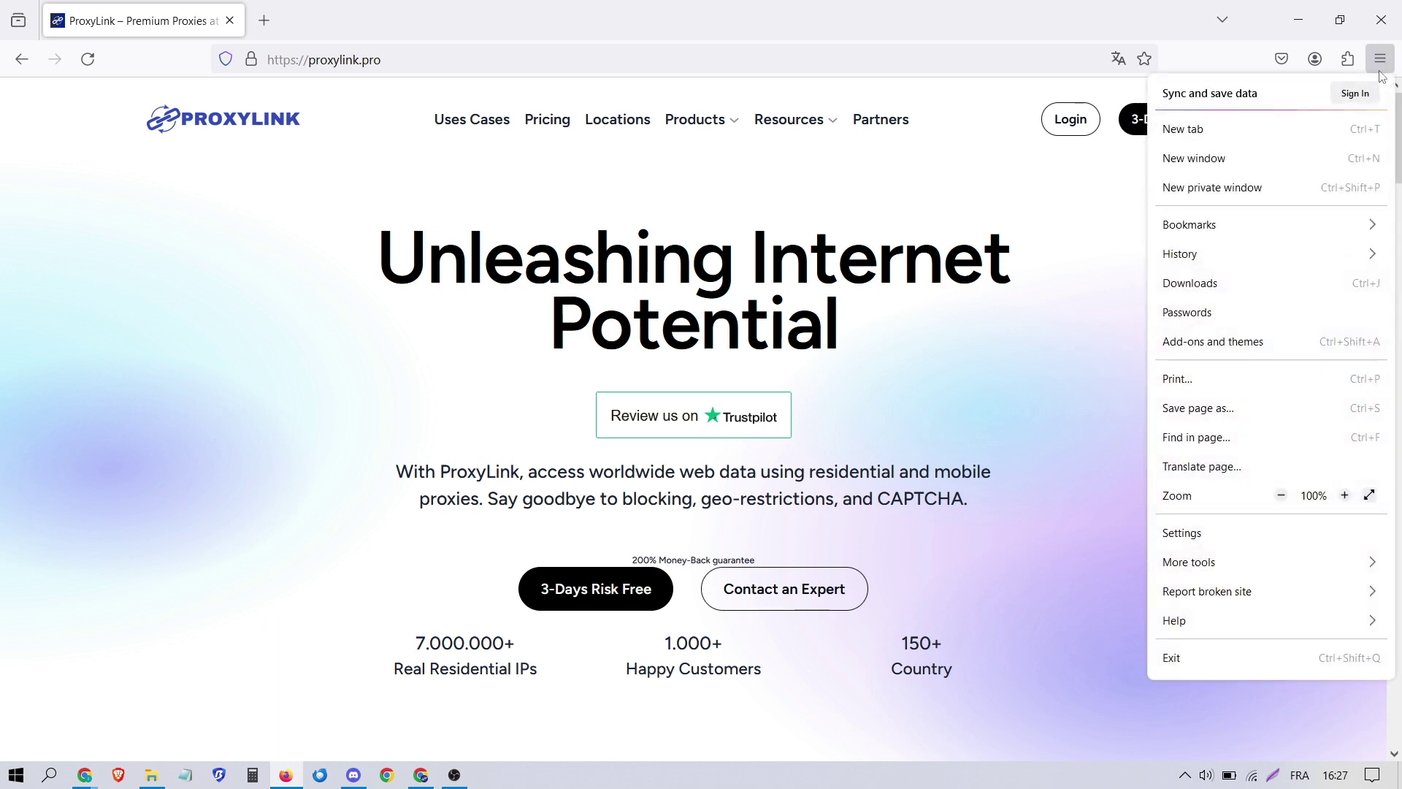
left_click(1276, 531)
left_click_drag(1395, 143, 1394, 692)
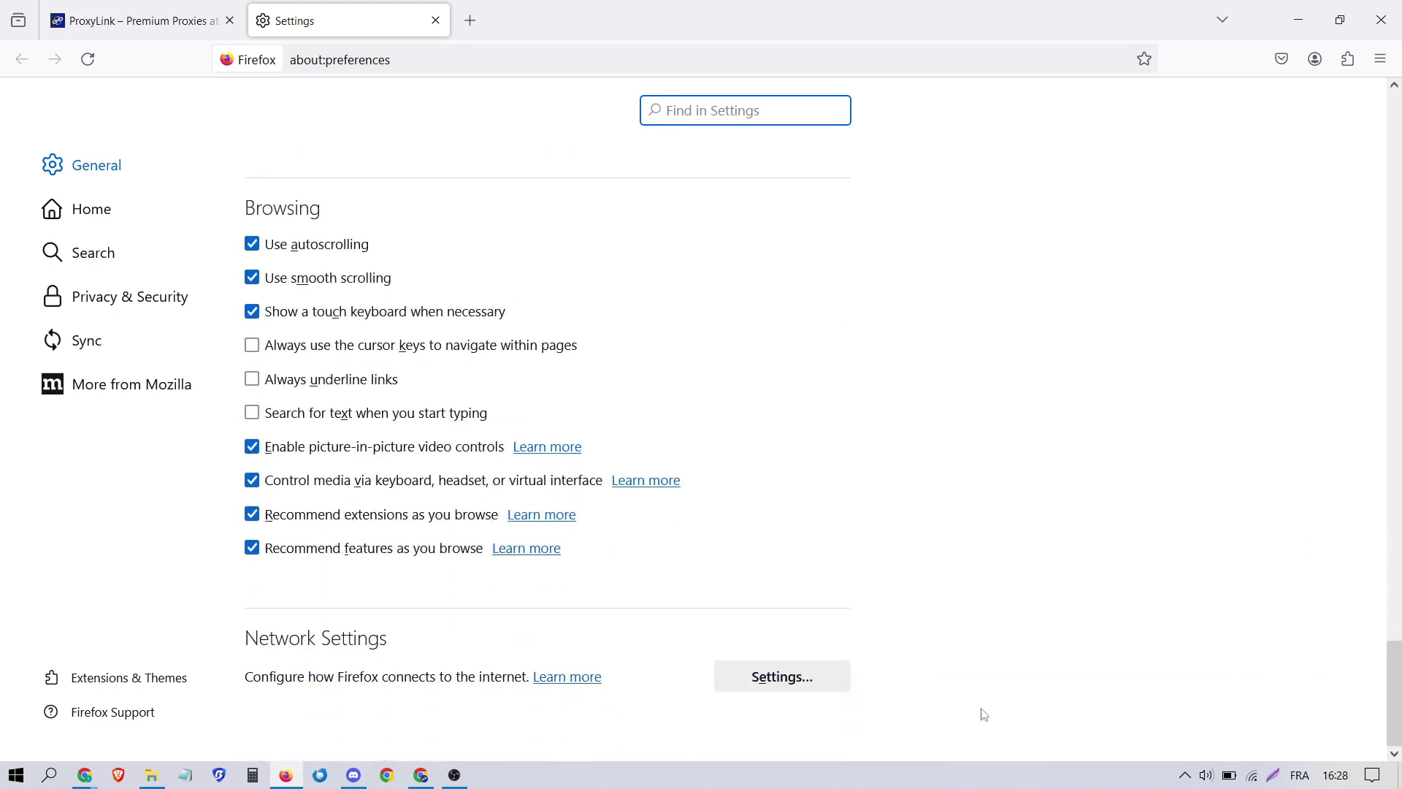
Step: Choose manual proxy configuration in Connection Settings, then go back to ProxyLink
left_click(789, 681)
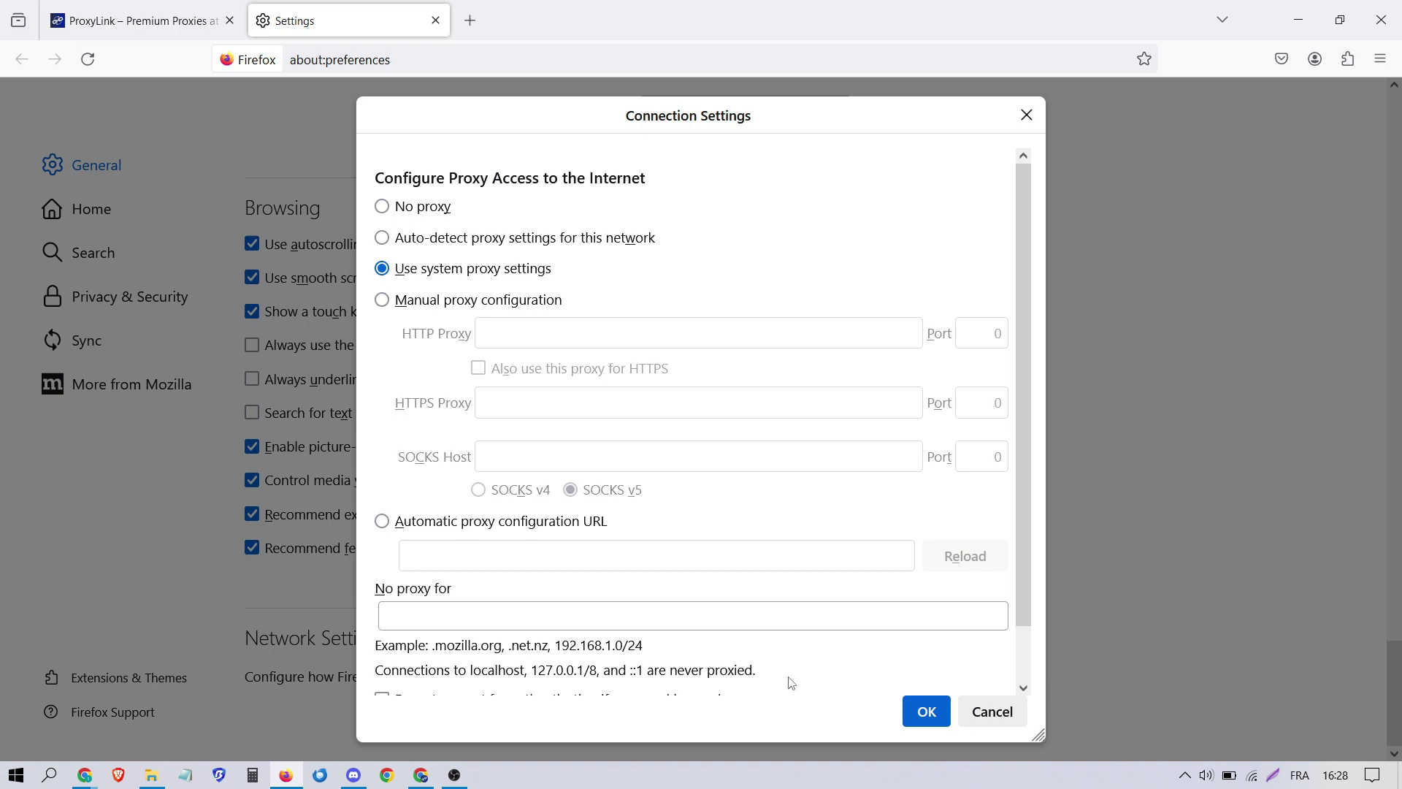
left_click(469, 308)
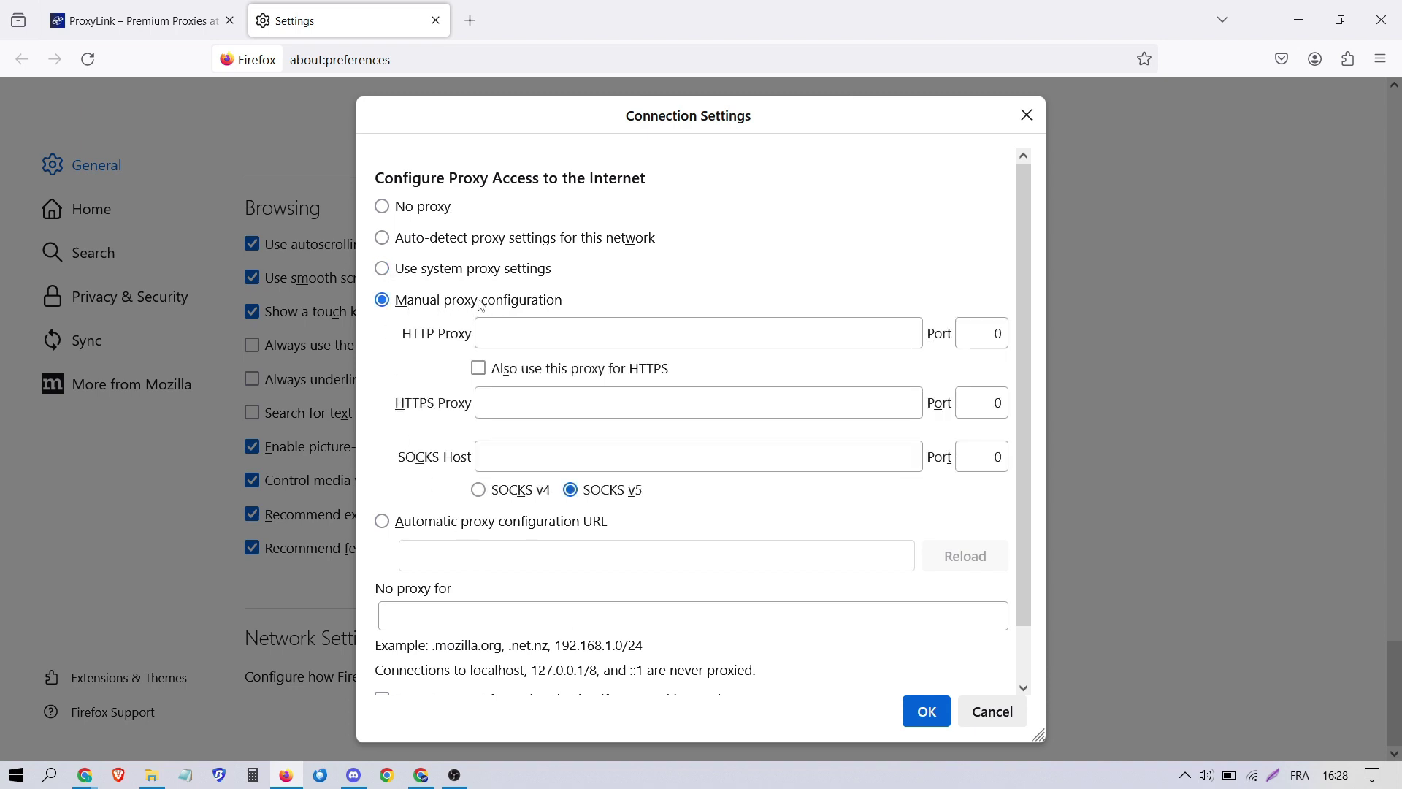
left_click(485, 319)
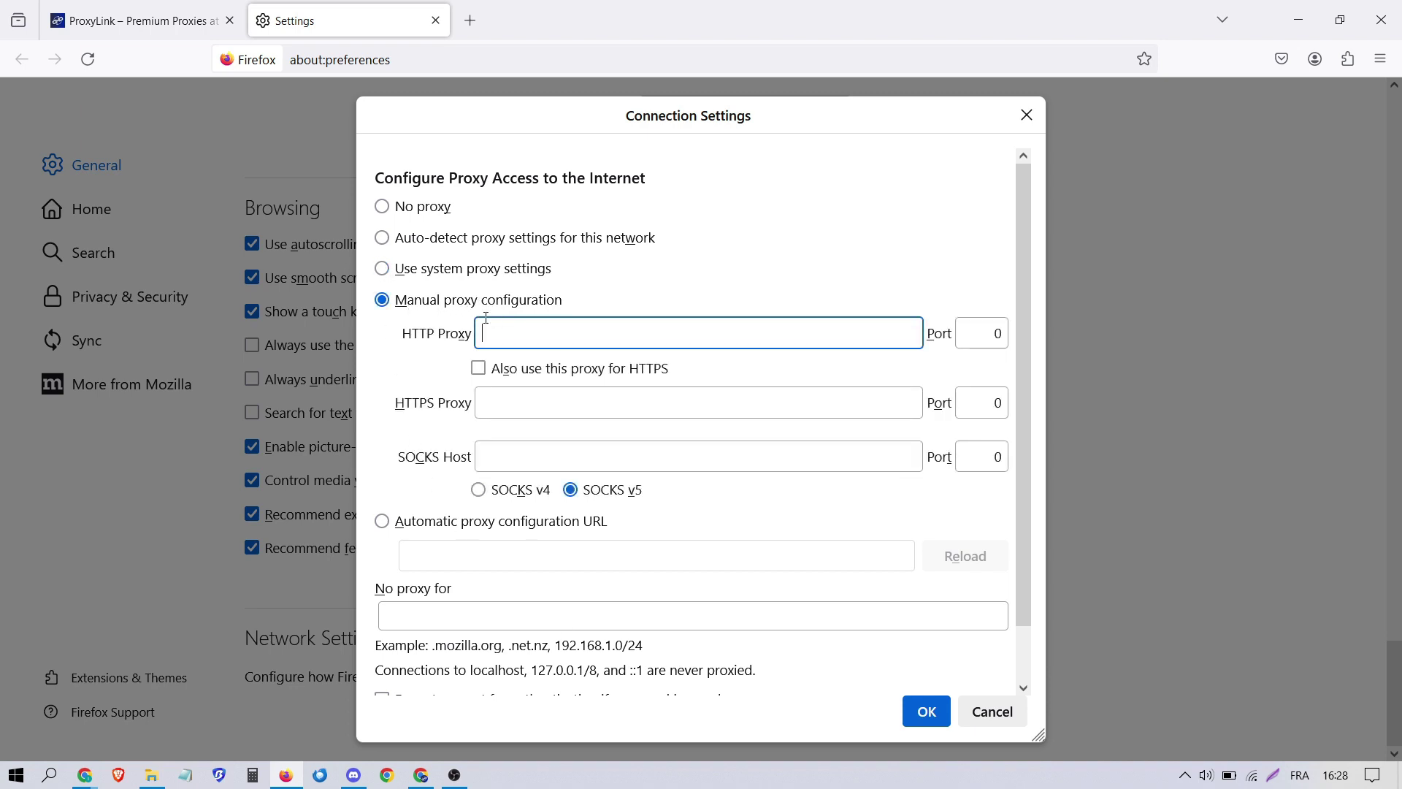
left_click(215, 18)
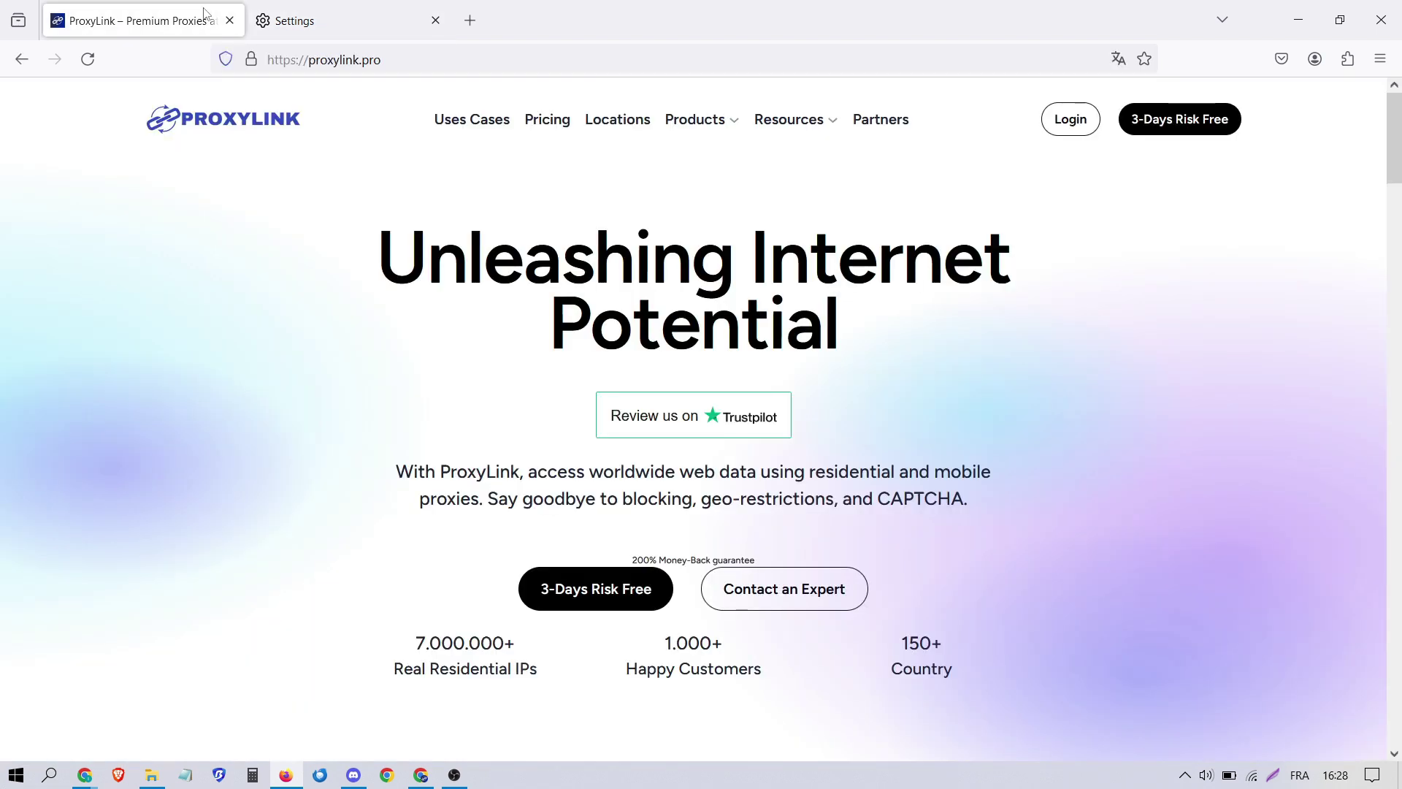
Step: Sign in to ProxyLink and generate a sticky proxy located in Italy
left_click(1073, 126)
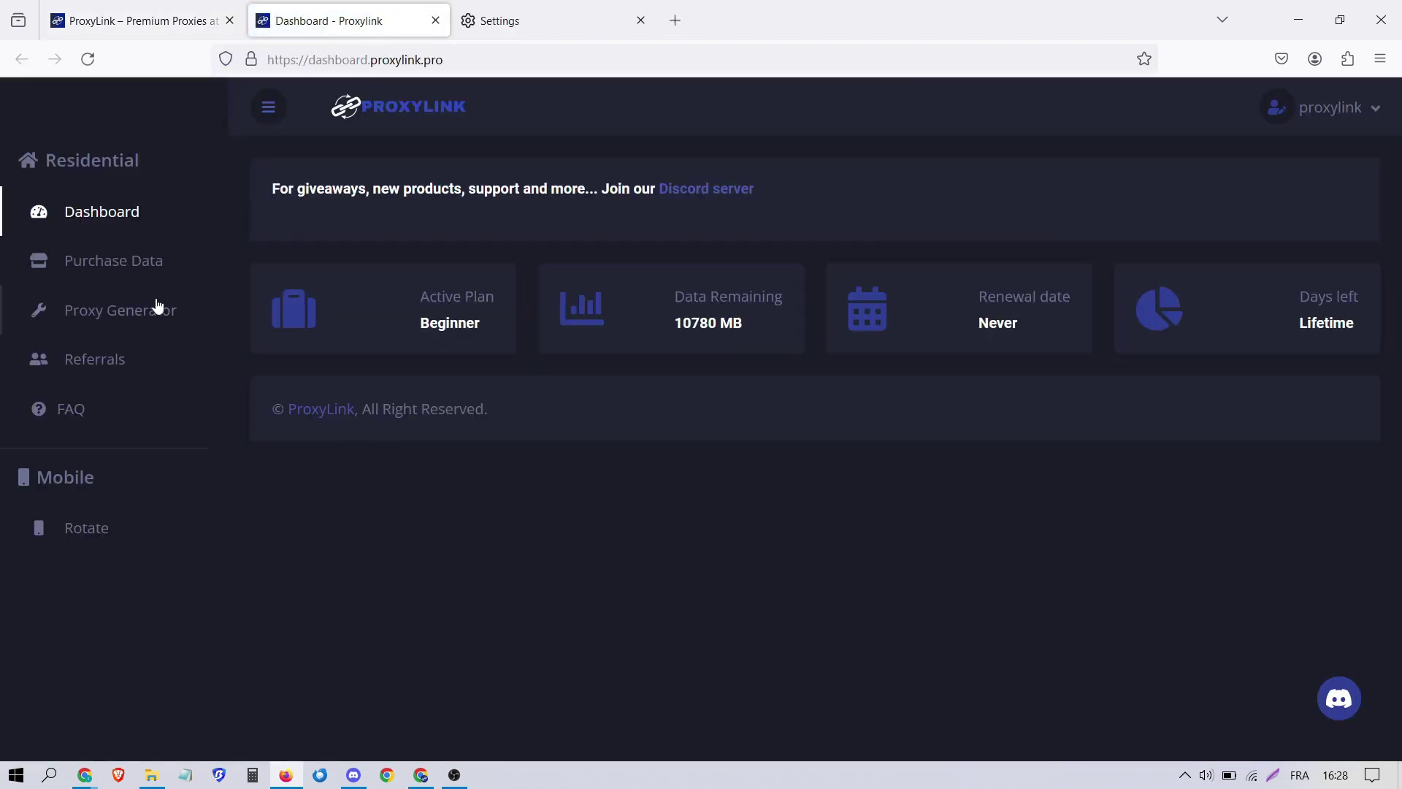
left_click(130, 316)
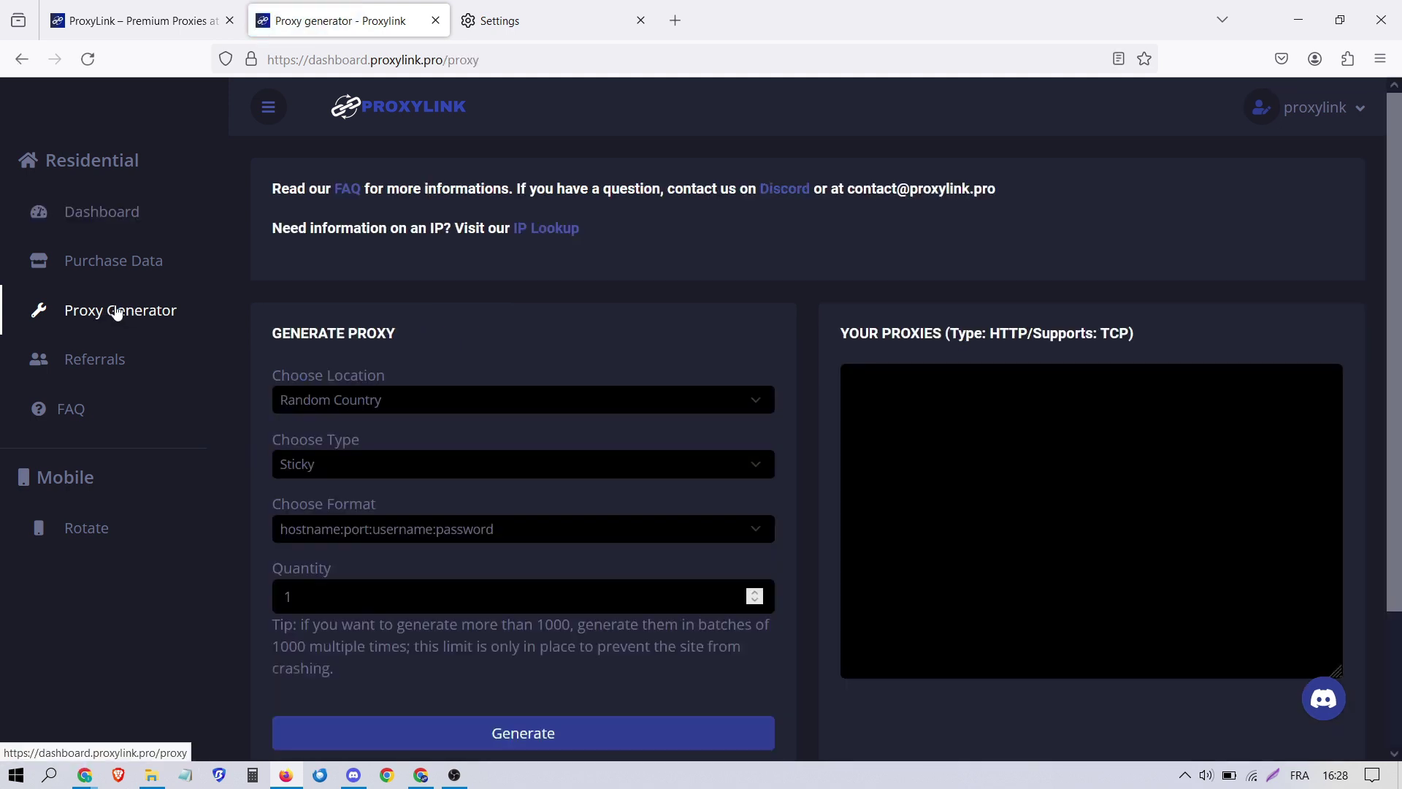
left_click(412, 409)
type("i")
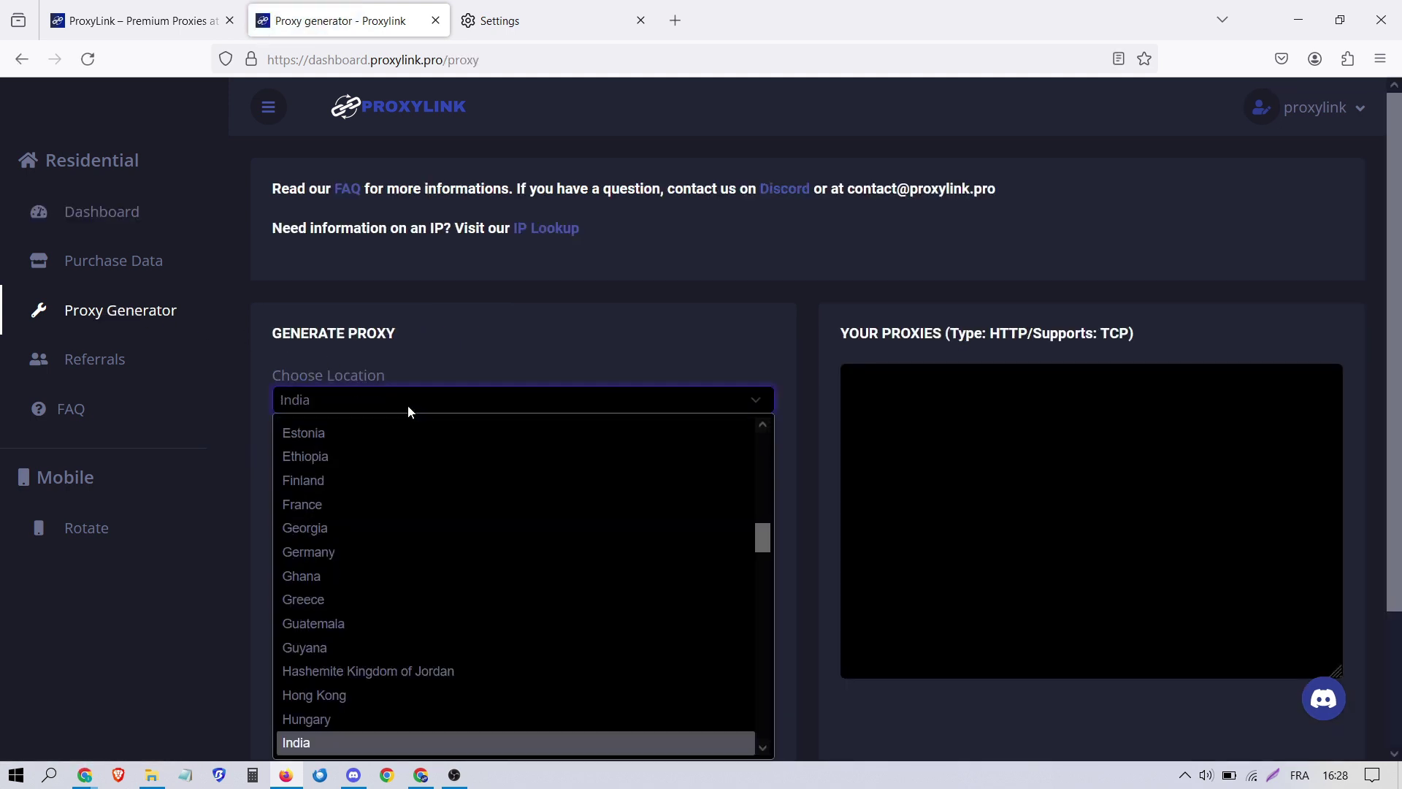
type("taly")
key("Return")
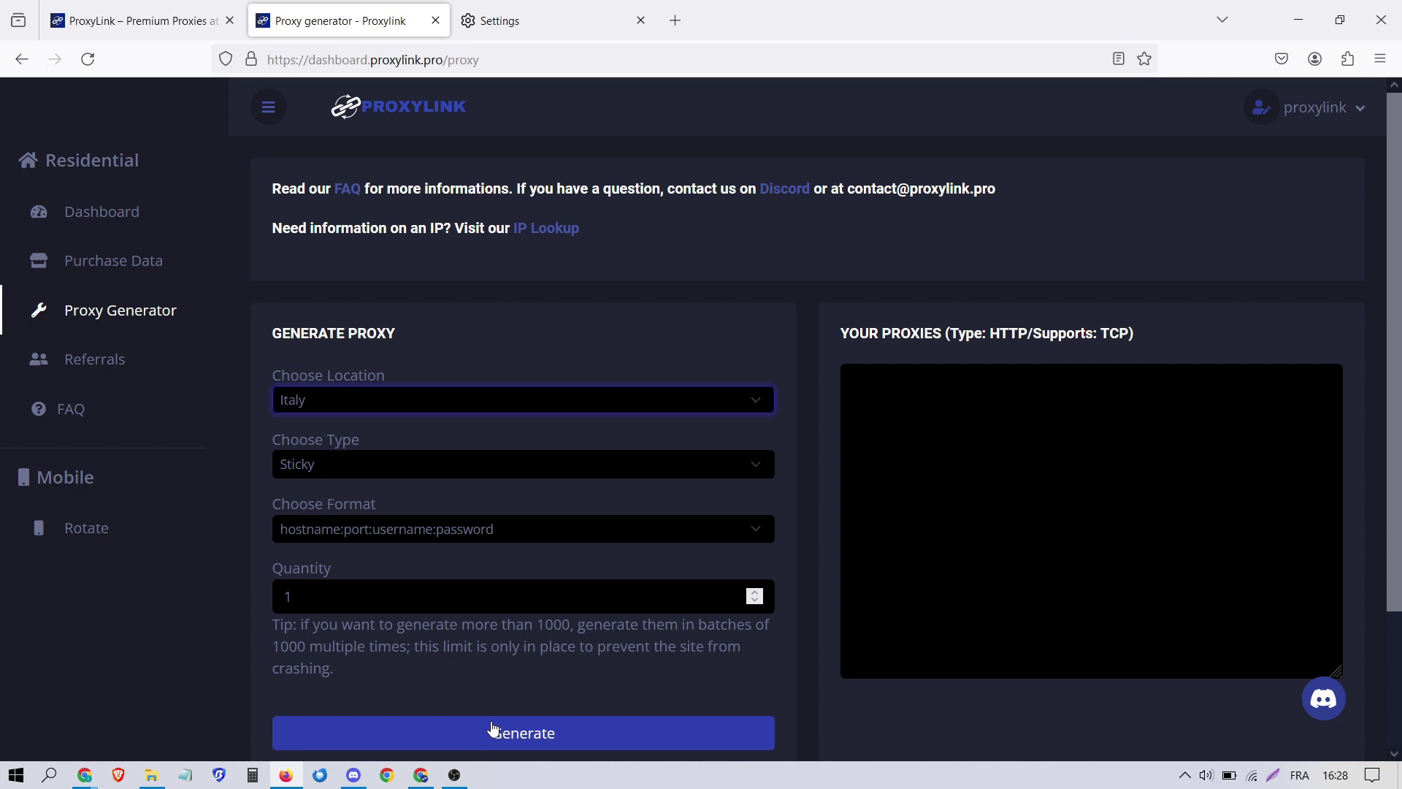
left_click(515, 734)
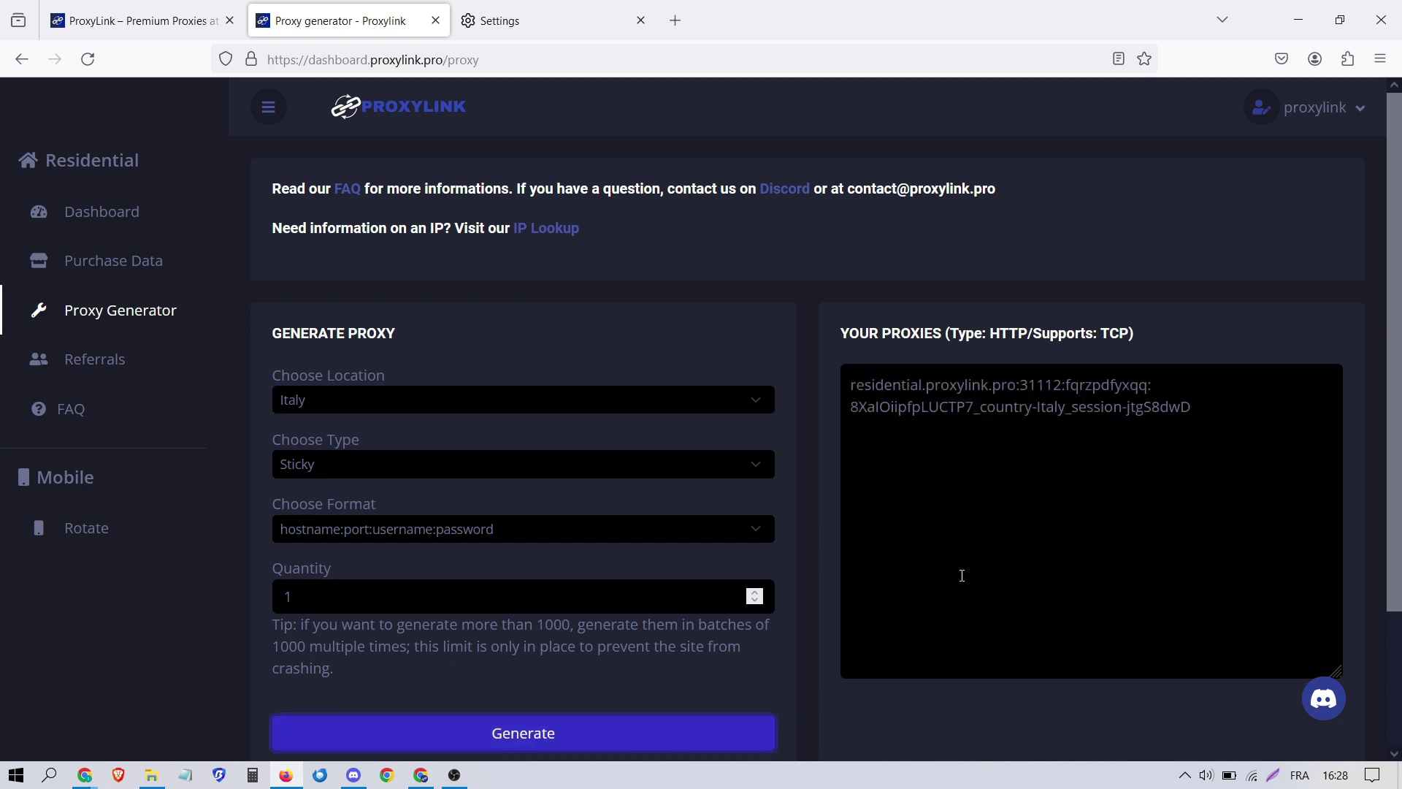
Step: Copy the generated proxy's host and port
left_click_drag(851, 385, 1060, 385)
right_click(1035, 384)
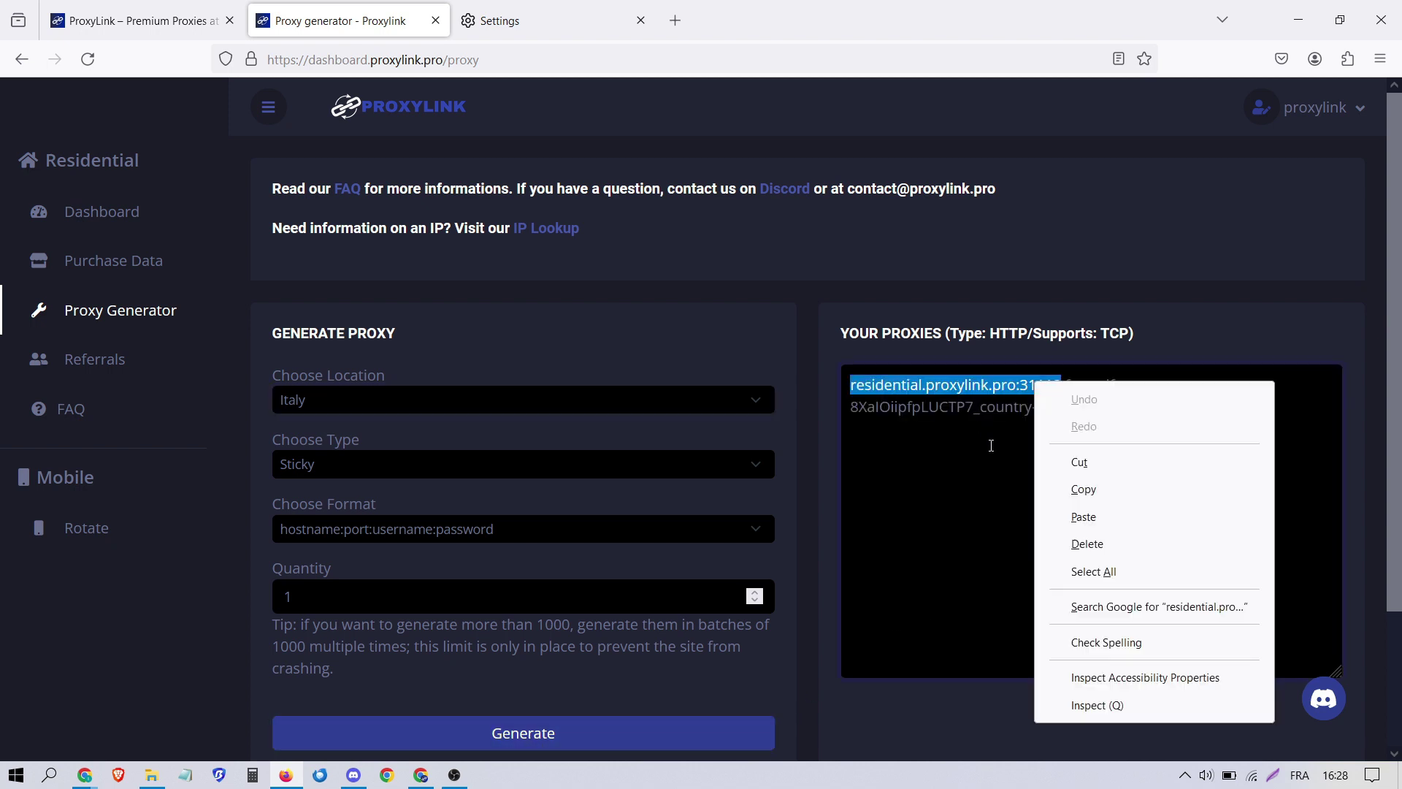
left_click(1108, 490)
Step: Set the HTTP proxy to residential.proxylink.pro with port 31112
right_click(592, 334)
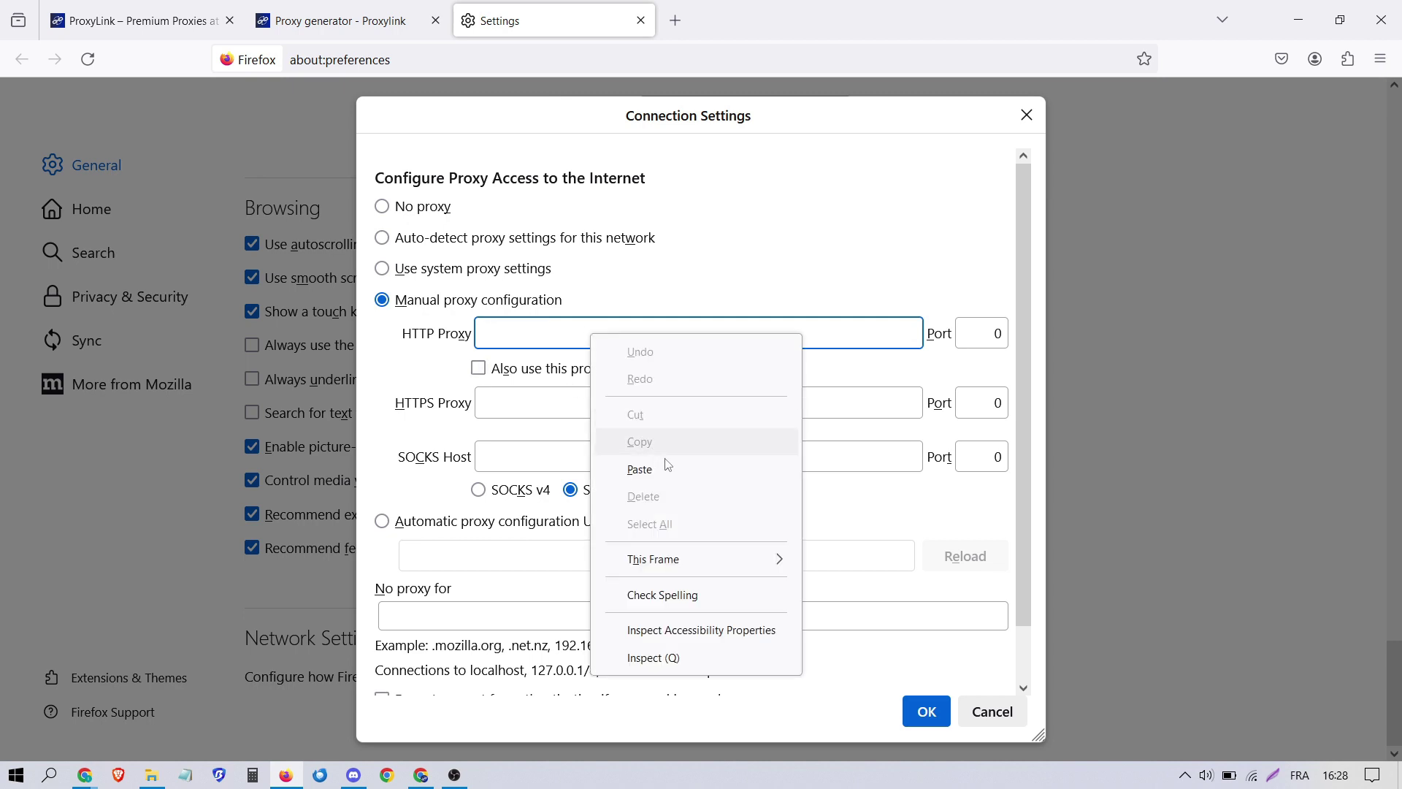
left_click(680, 470)
double_click(663, 332)
key("BackSpace")
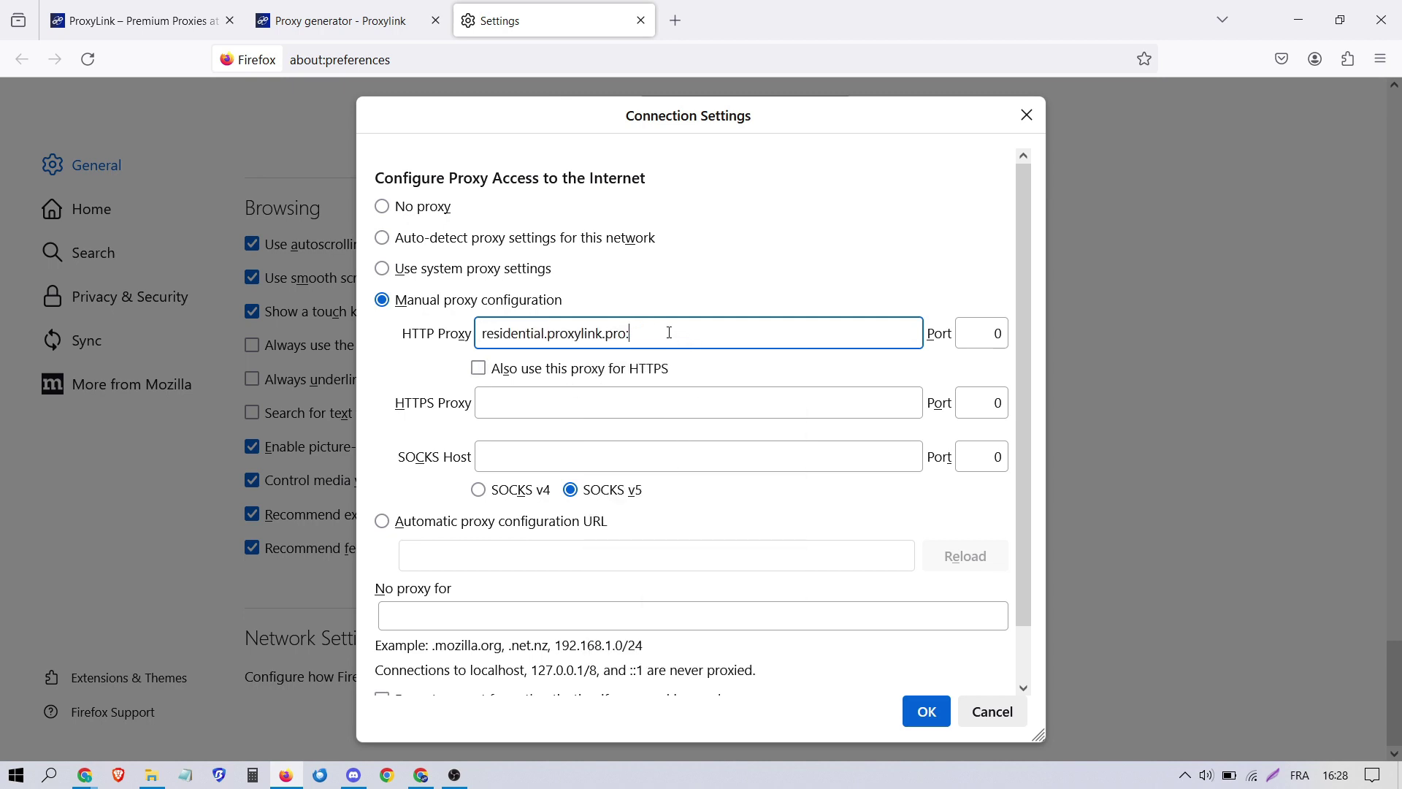
key("Tab")
type("31112")
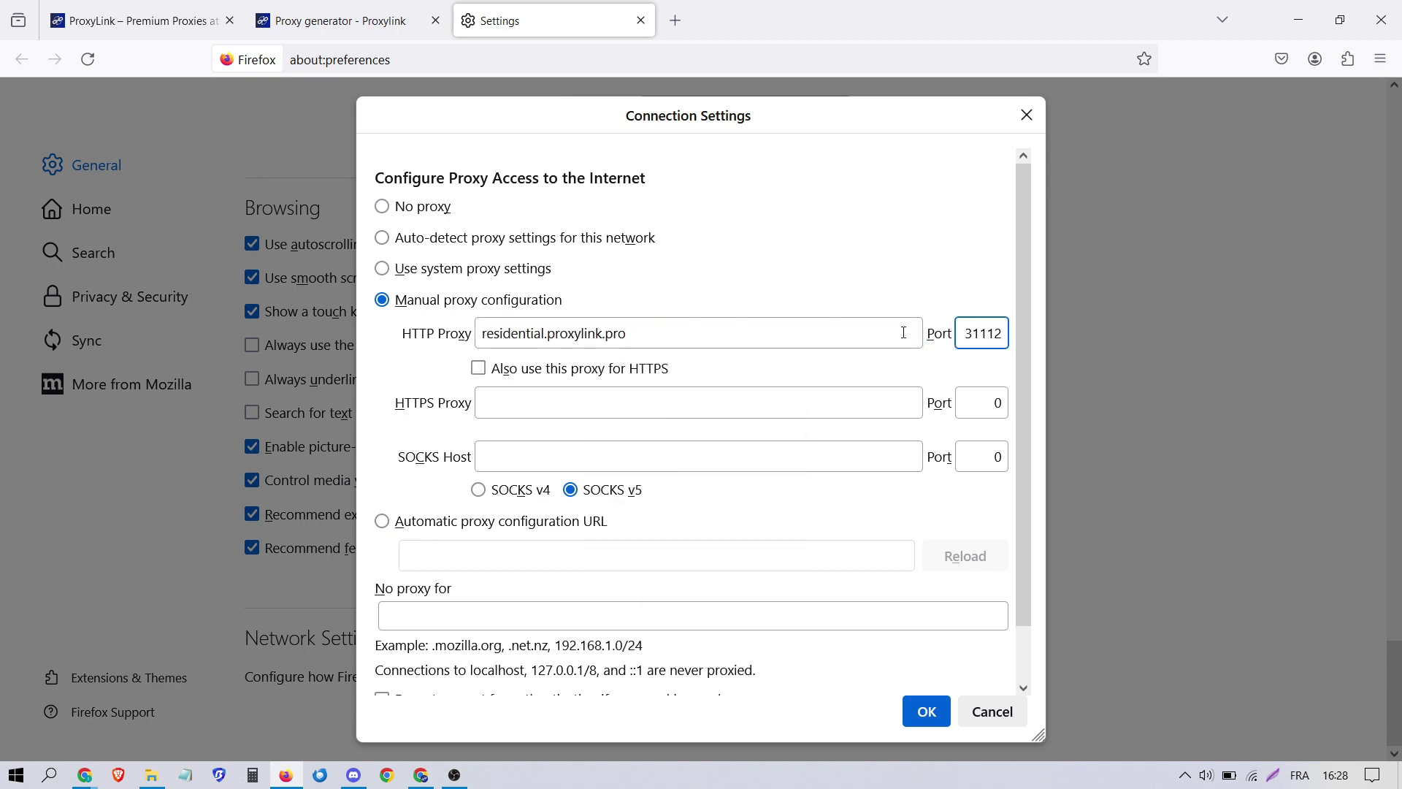
double_click(972, 333)
Step: Use the same proxy for HTTPS and save the connection settings
left_click(730, 326)
key("ctrl+a")
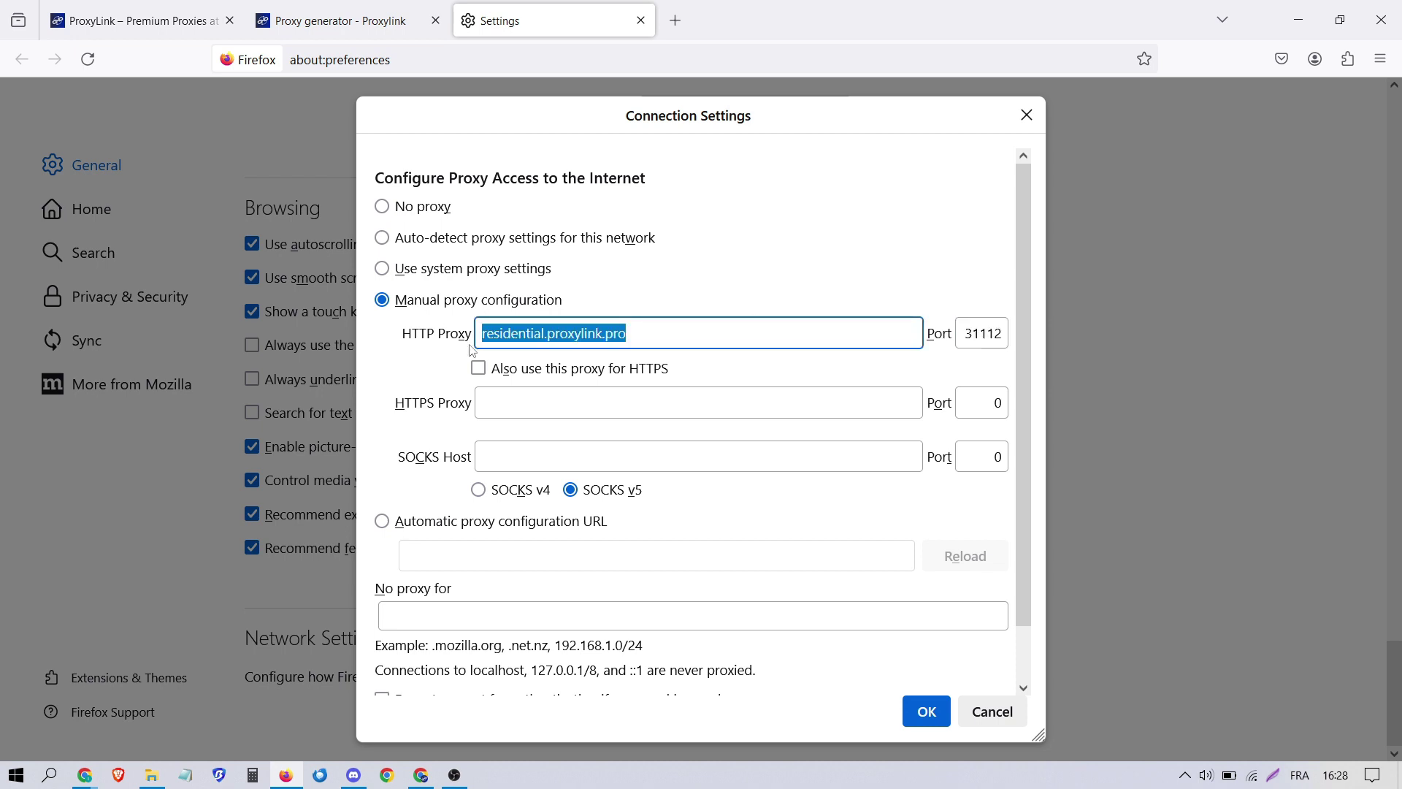
left_click_drag(527, 371, 513, 376)
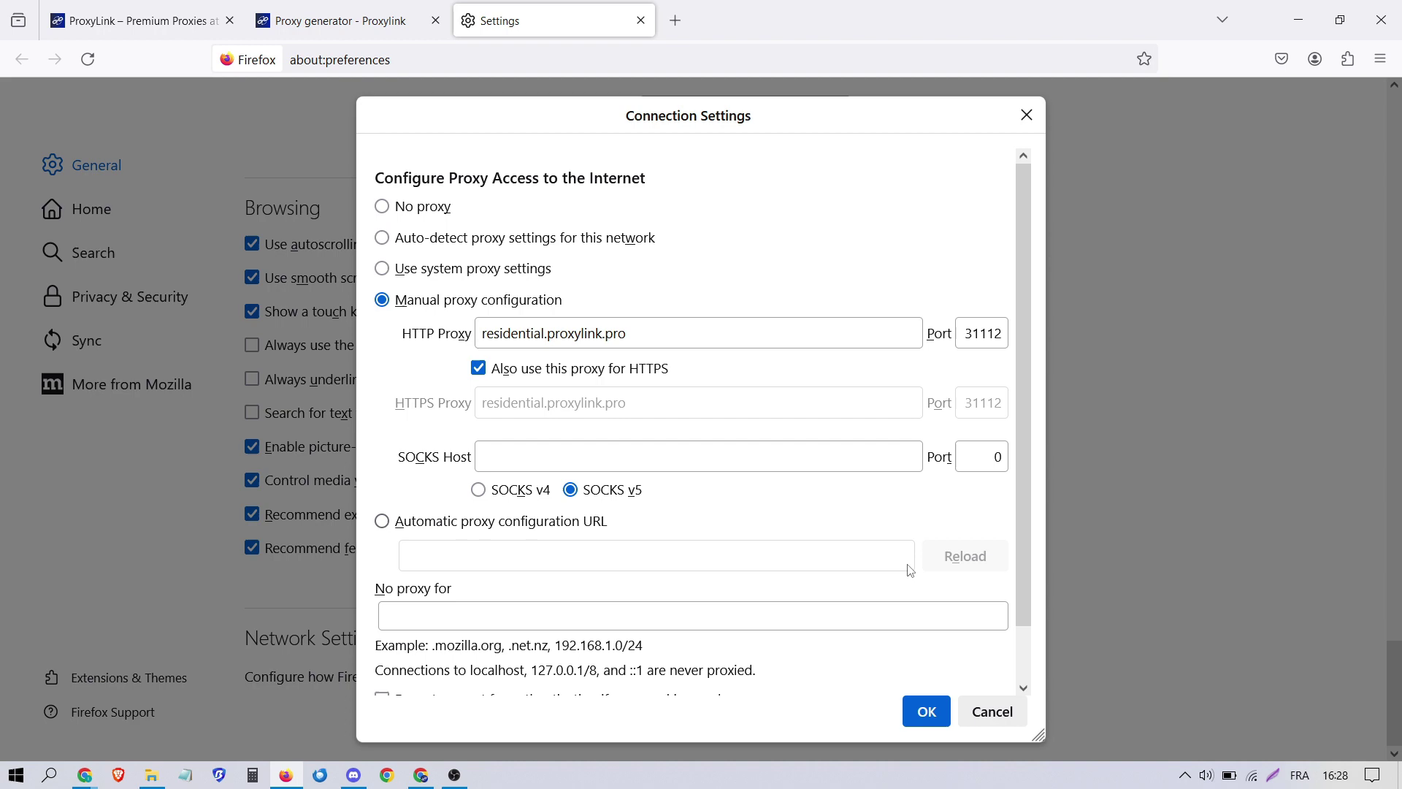
left_click(927, 712)
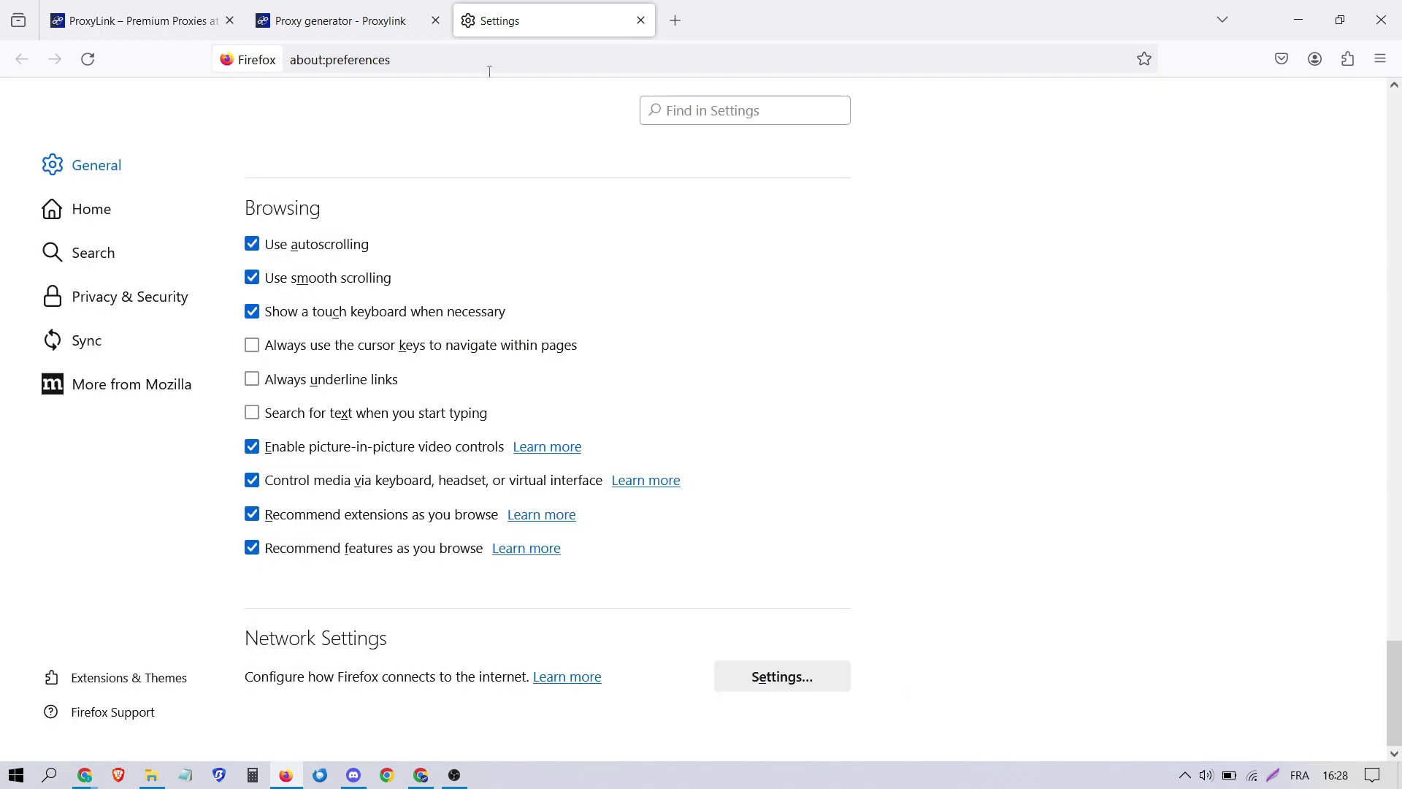
key("ctrl+t")
type("whoer.net")
key("Return")
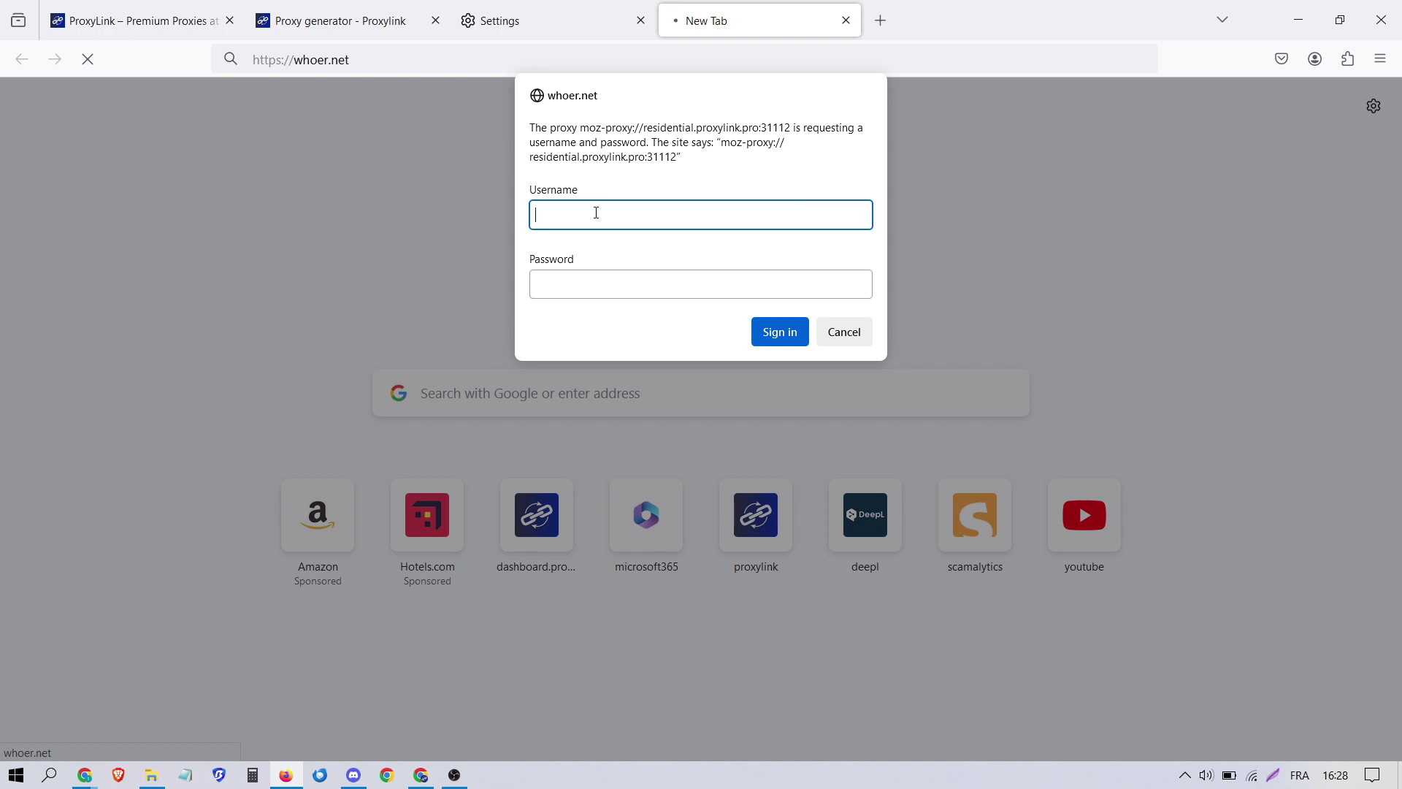
left_click(339, 11)
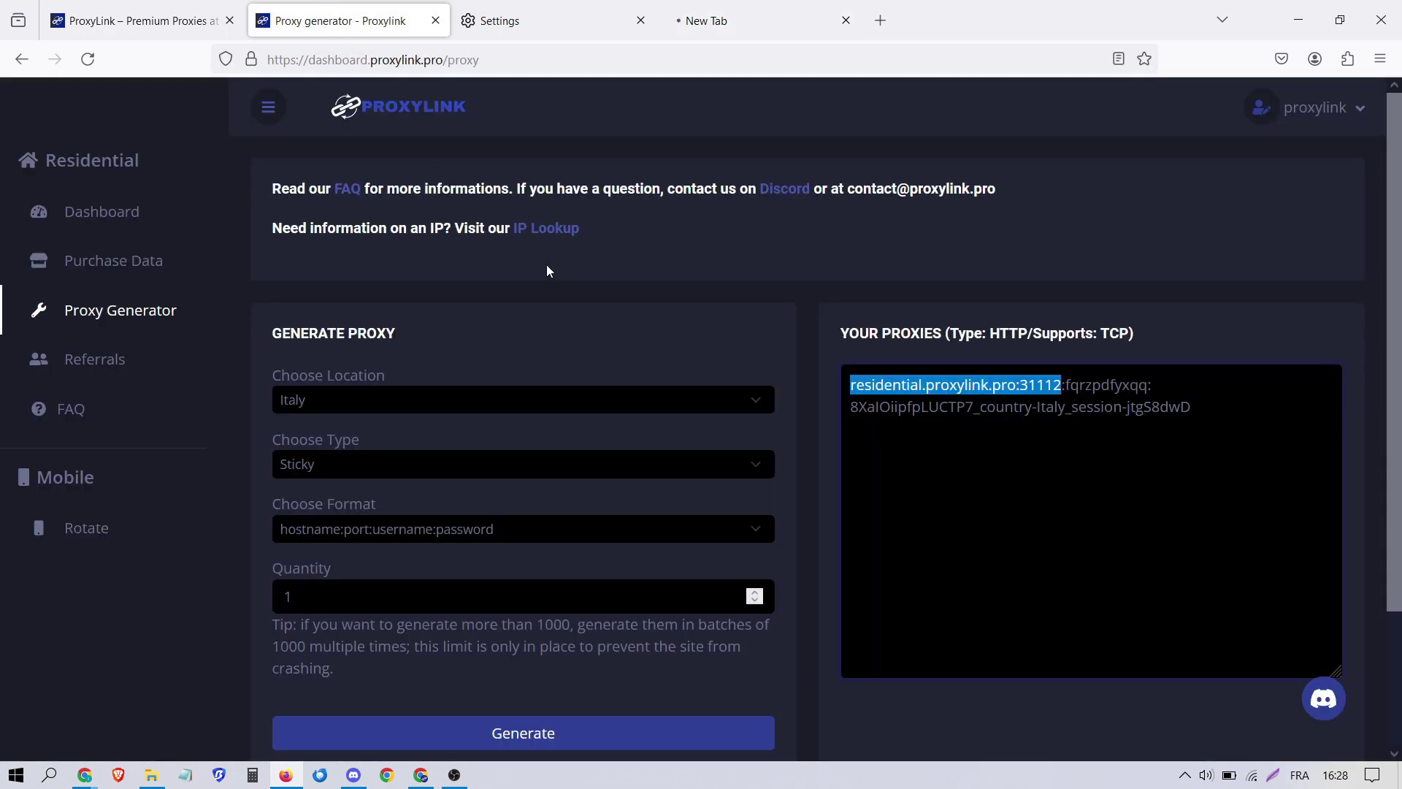
double_click(1114, 381)
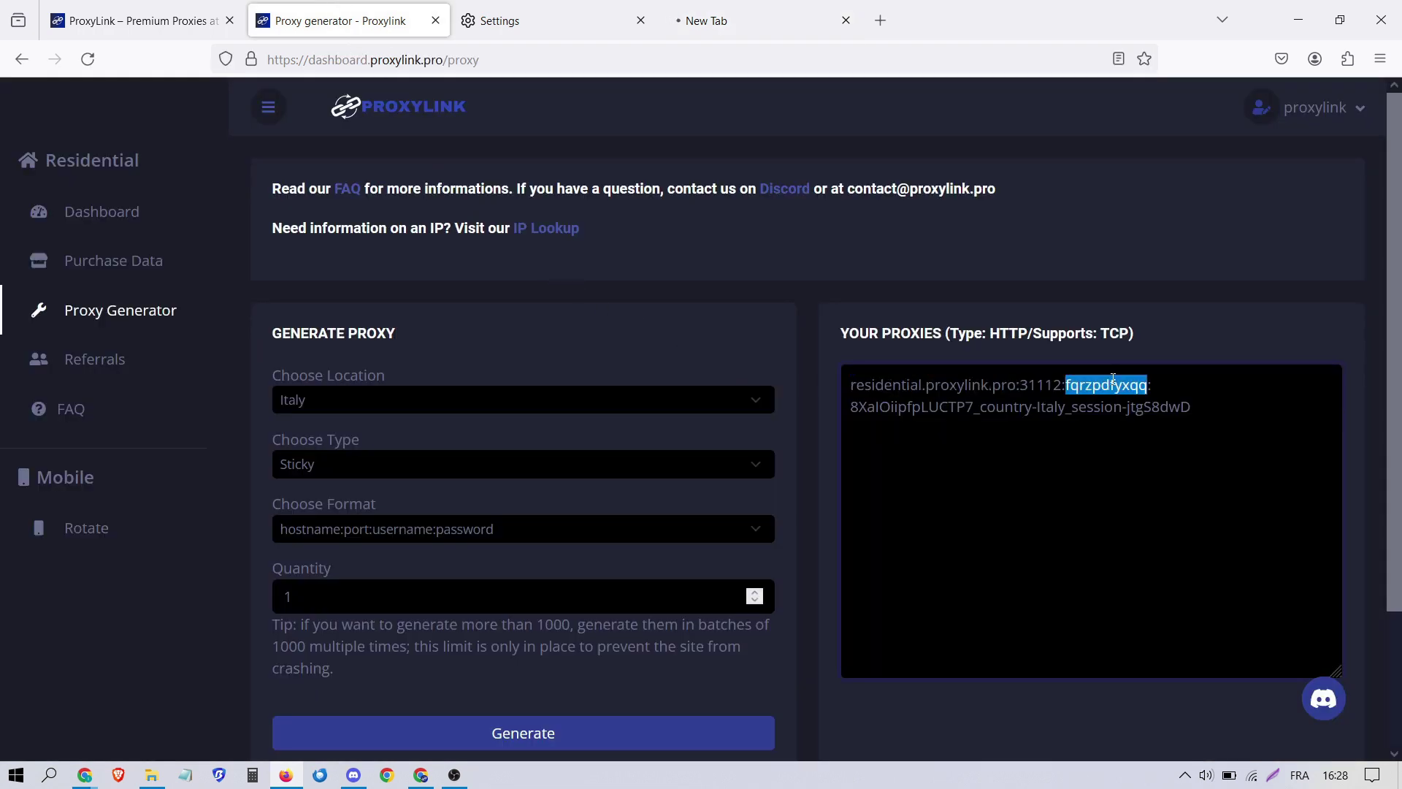
right_click(1114, 380)
left_click(756, 20)
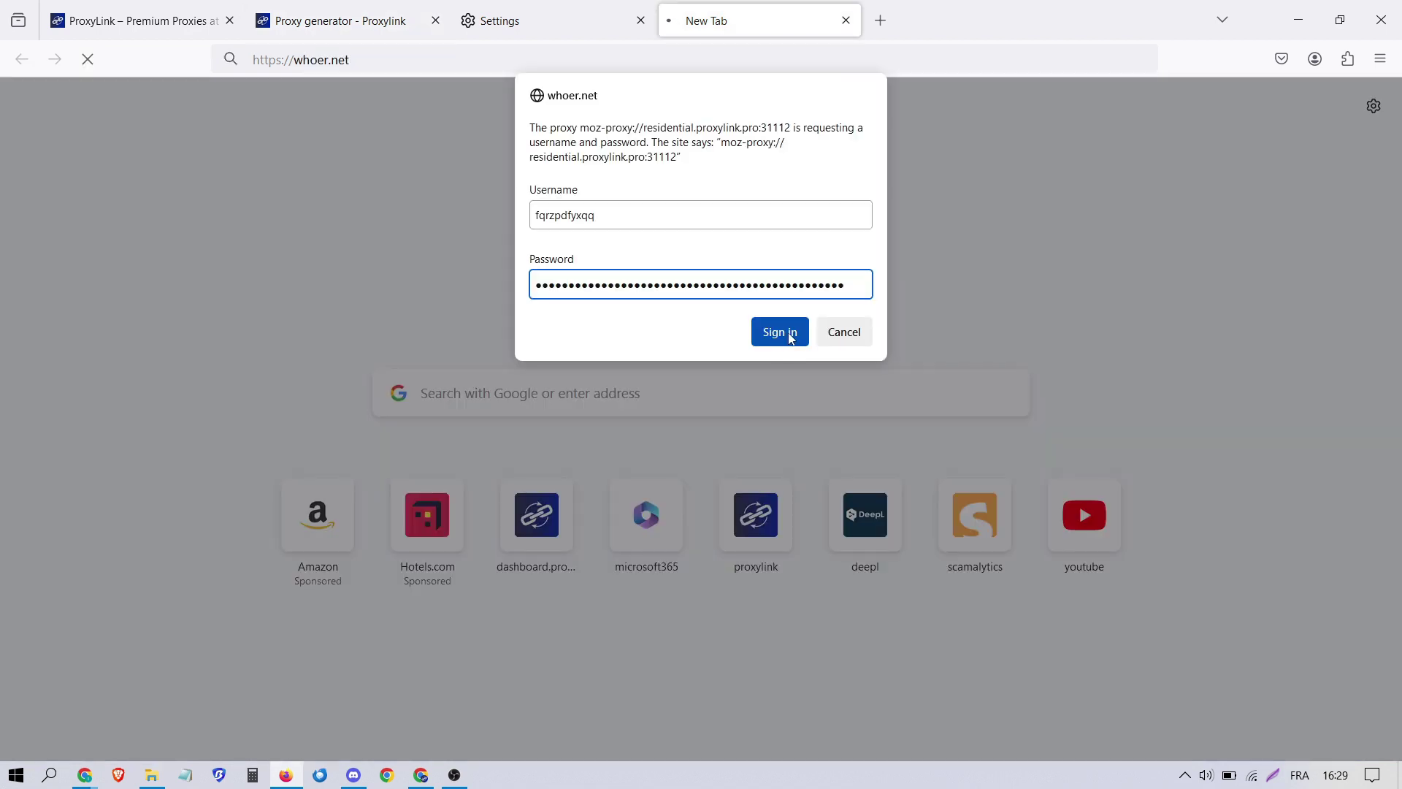
left_click(785, 341)
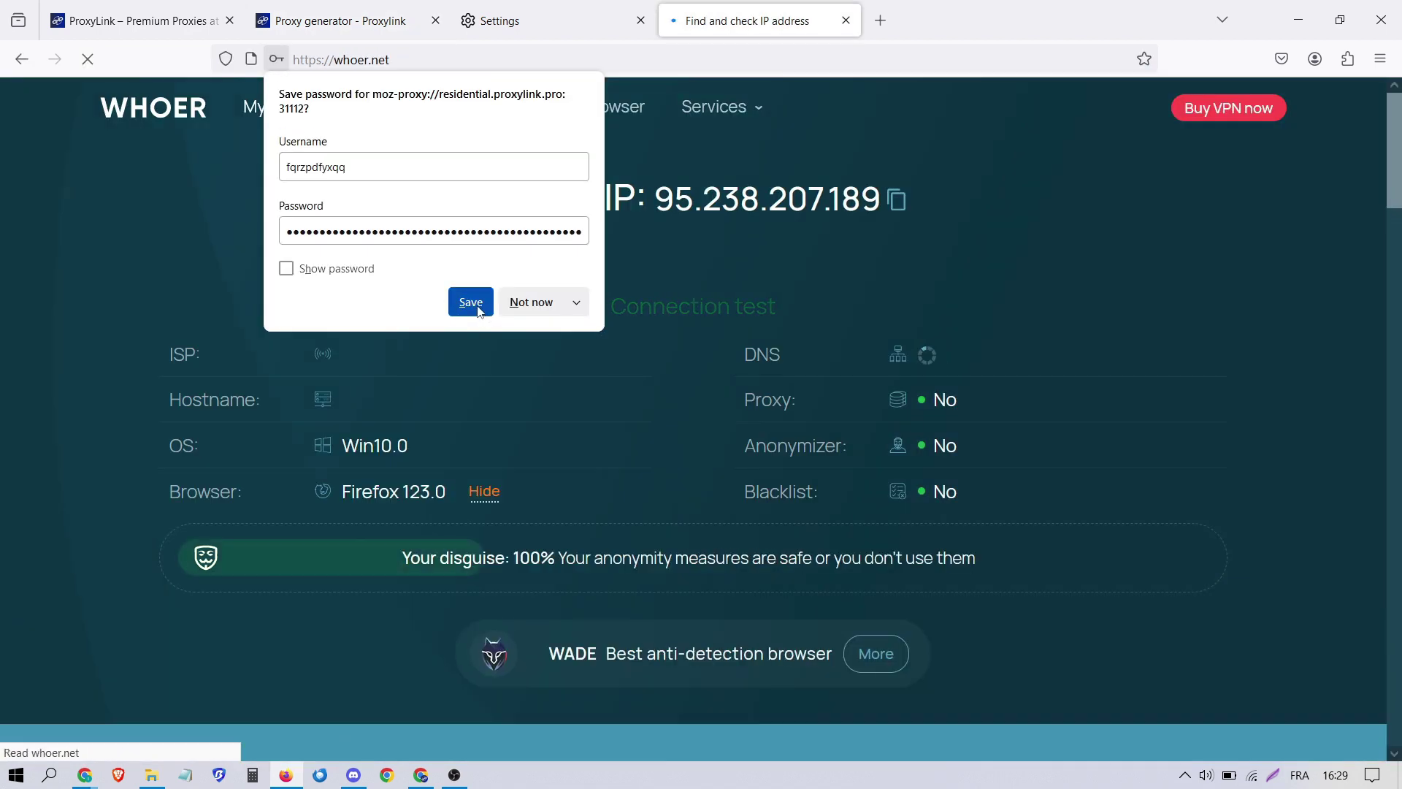
left_click(472, 305)
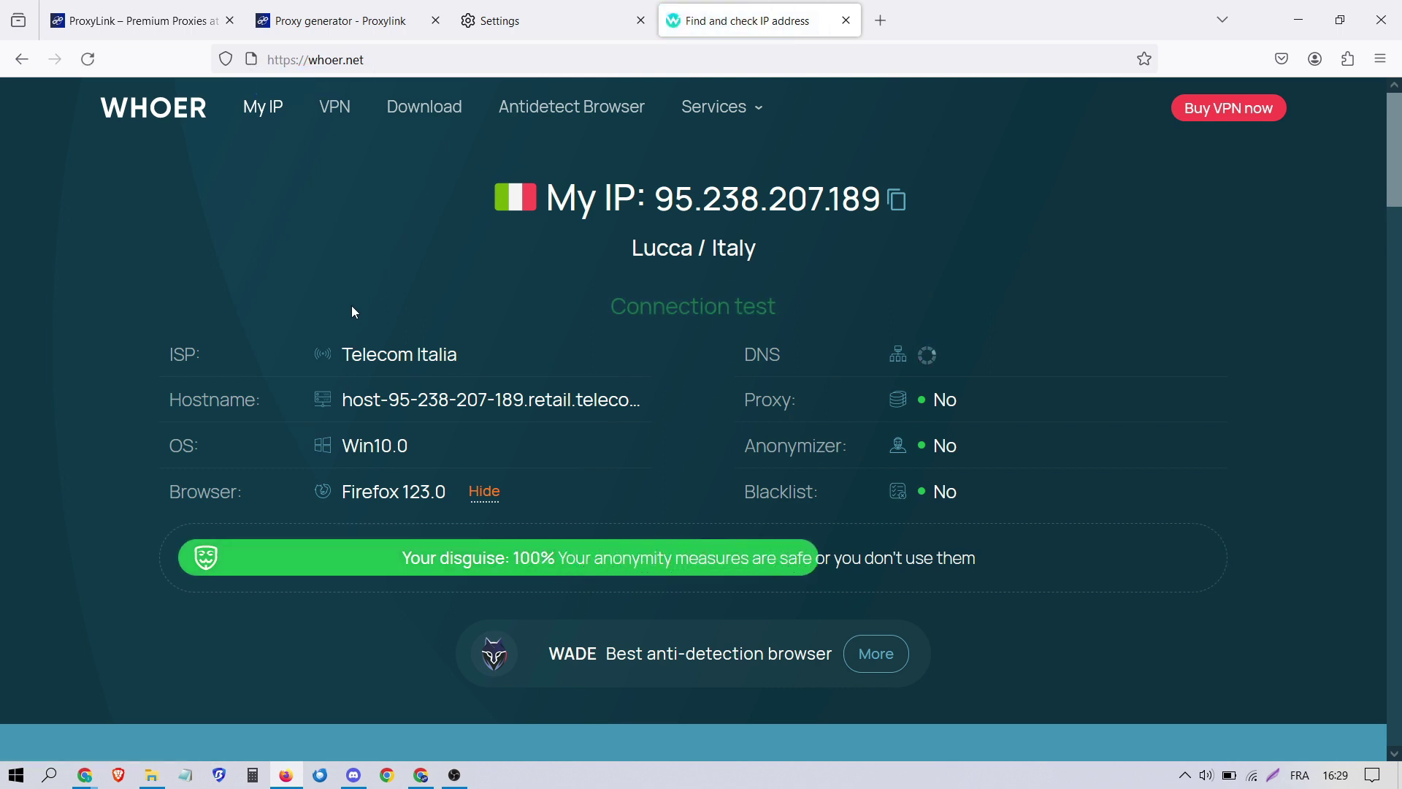
left_click_drag(474, 192, 588, 202)
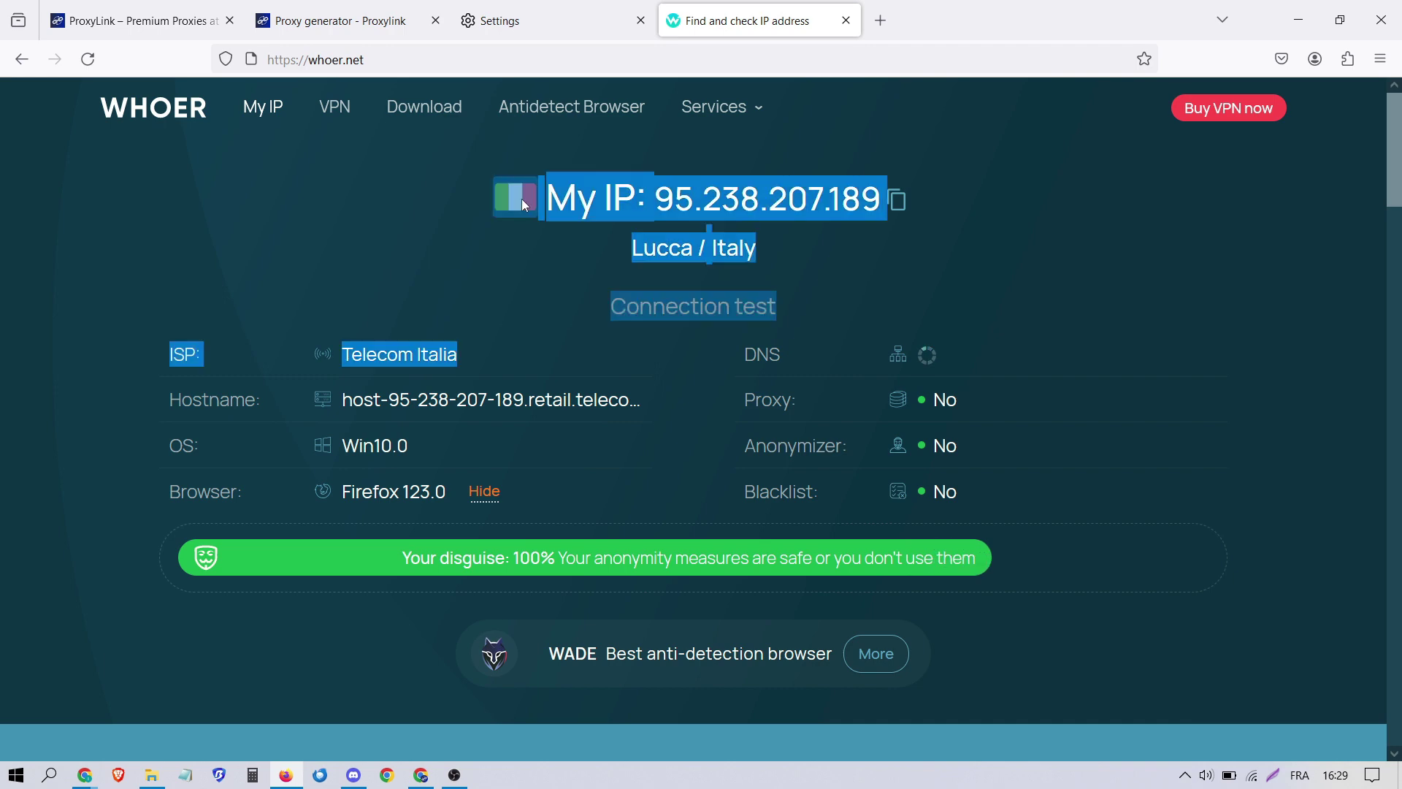